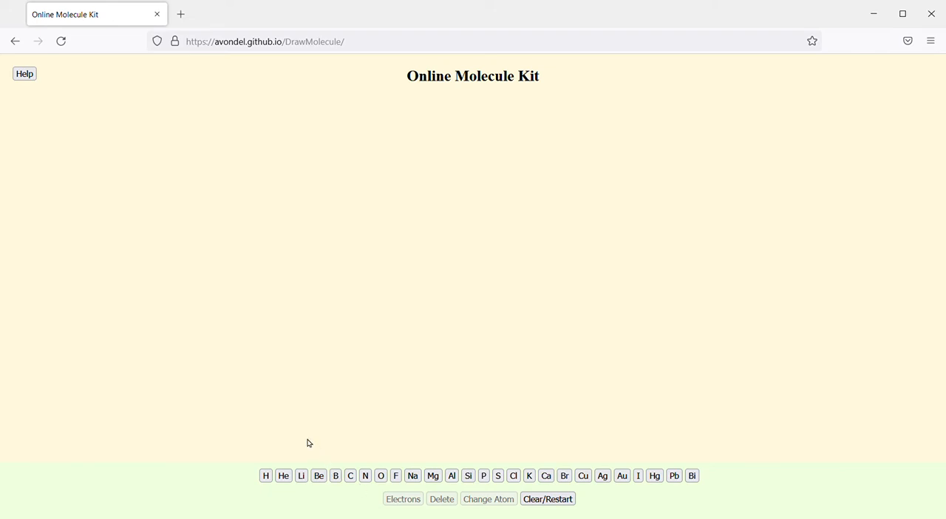
Step: Add a helium atom with one electron pair and place it in the lower-right area of the canvas
{"action": "left_click", "coordinate": [287, 478]}
{"action": "left_click_drag", "start_coordinate": [338, 215], "coordinate": [410, 255]}
{"action": "left_click", "coordinate": [410, 255]}
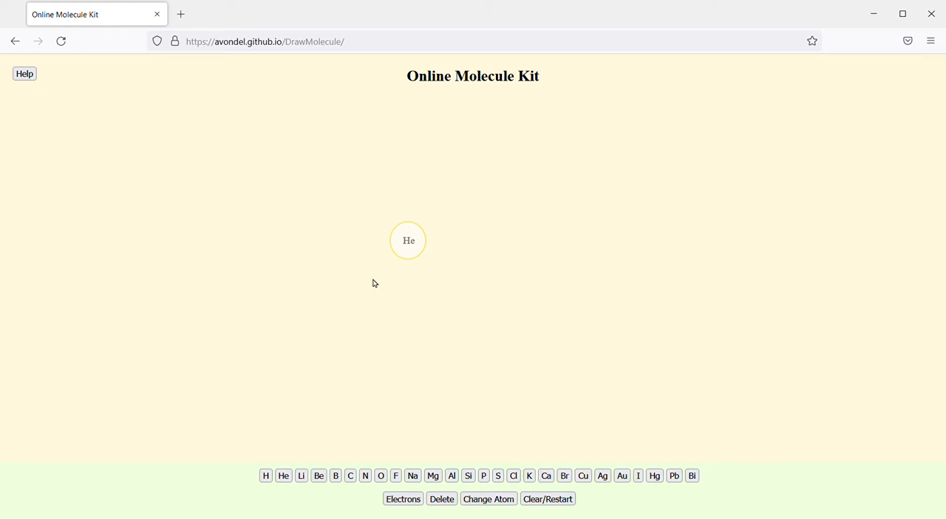
{"action": "left_click", "coordinate": [403, 500]}
{"action": "left_click_drag", "start_coordinate": [412, 216], "coordinate": [823, 407]}
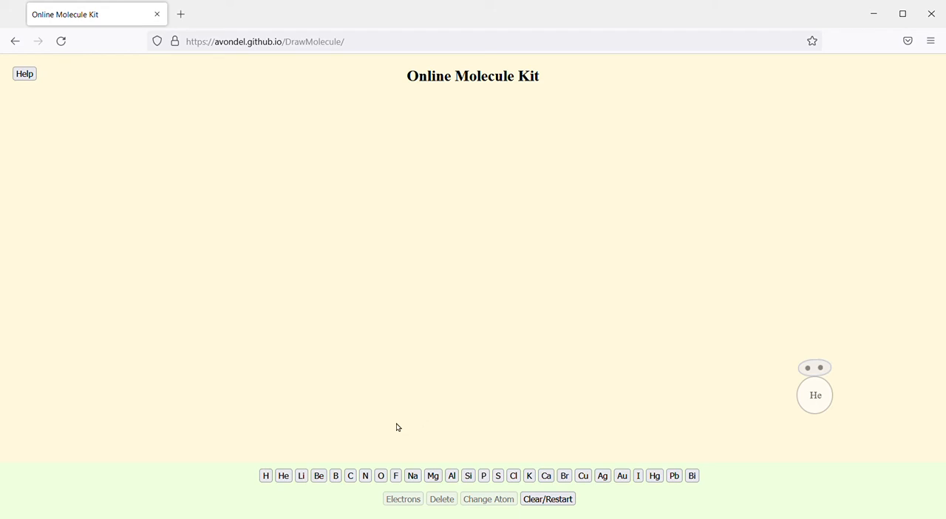
Step: Add an oxygen atom and two hydrogen atoms, placing one hydrogen below each side of the oxygen
{"action": "left_click", "coordinate": [382, 476]}
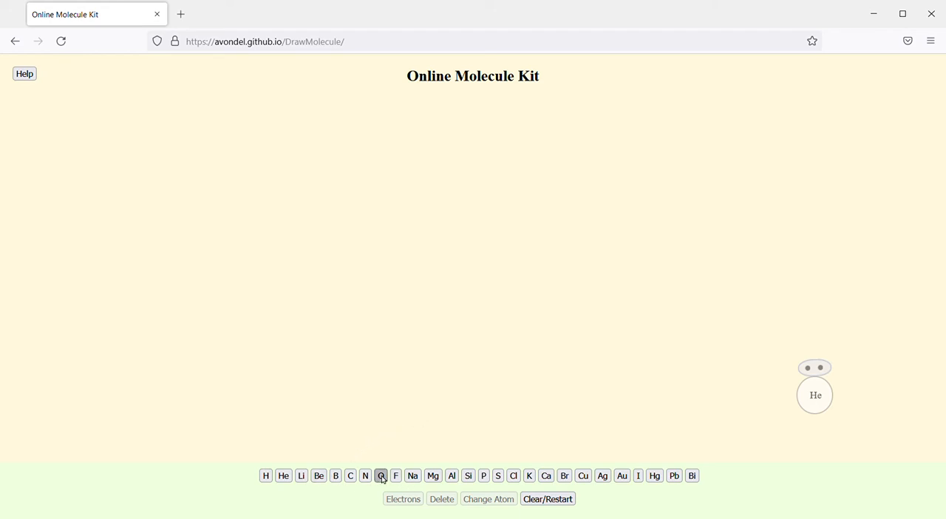
{"action": "left_click", "coordinate": [266, 477]}
{"action": "left_click_drag", "start_coordinate": [328, 198], "coordinate": [269, 265]}
{"action": "left_click_drag", "start_coordinate": [338, 204], "coordinate": [408, 282]}
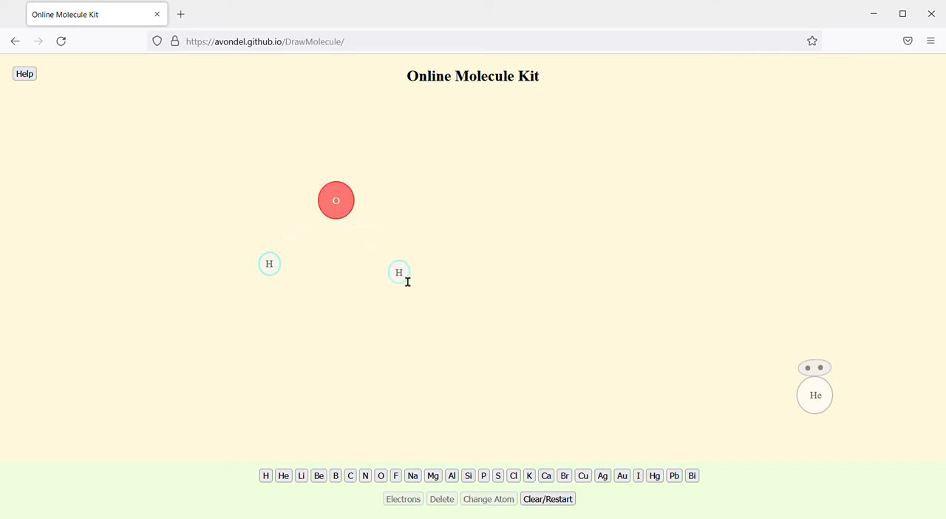
{"action": "left_click_drag", "start_coordinate": [341, 219], "coordinate": [358, 225]}
Step: Connect each of the two hydrogen atoms to the oxygen with a single bond
{"action": "left_click", "coordinate": [269, 275]}
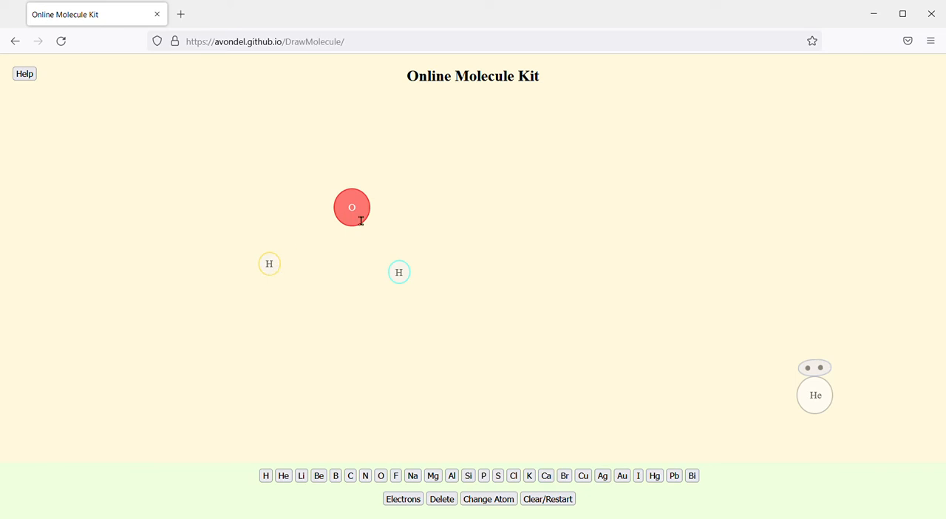
{"action": "left_click", "coordinate": [356, 219]}
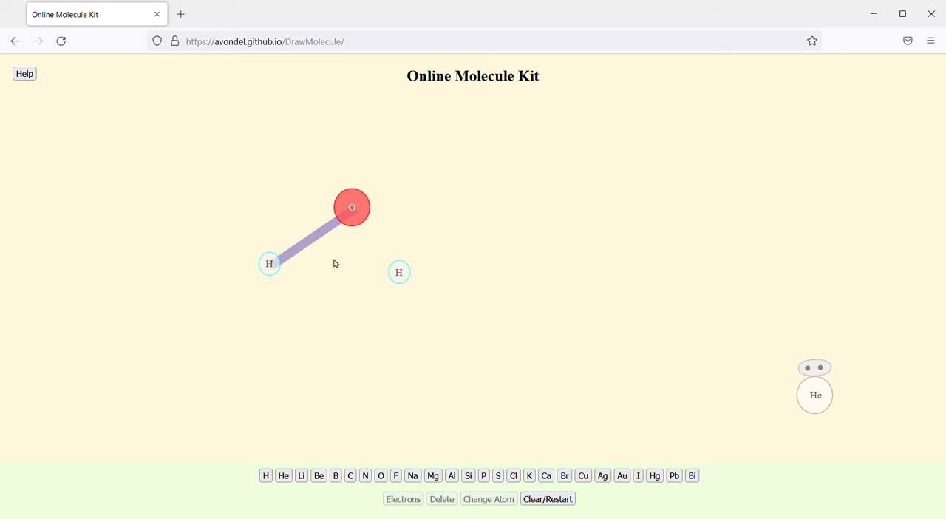
{"action": "left_click", "coordinate": [405, 281]}
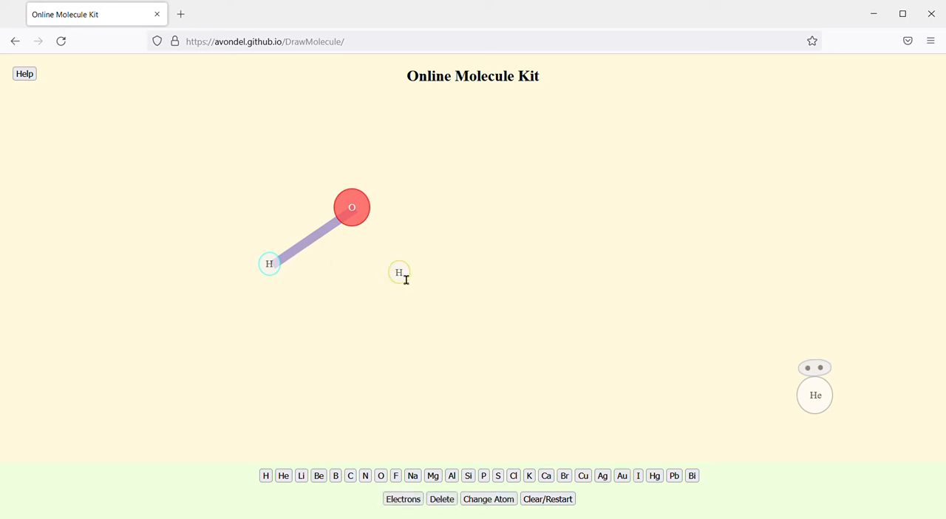
{"action": "left_click", "coordinate": [355, 223]}
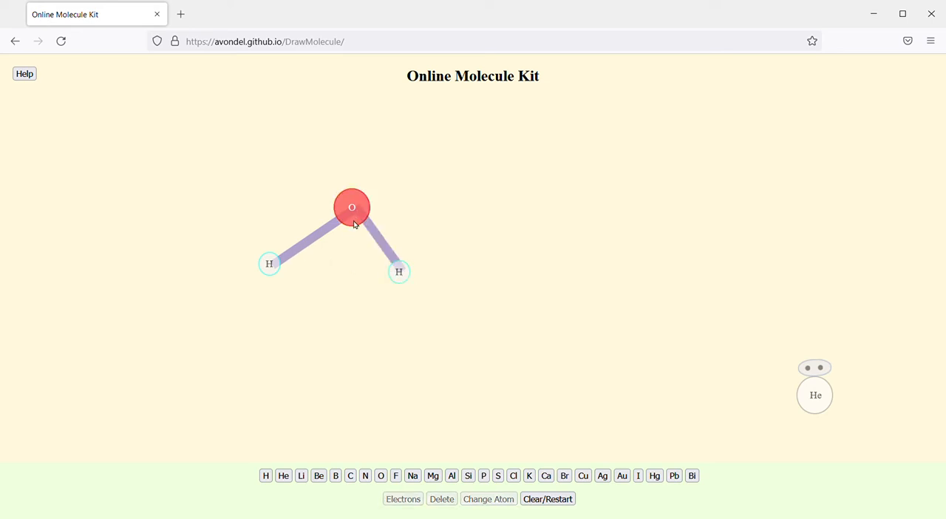
Step: Reposition the water molecule's hydrogens and oxygen to form a wider, more even bent shape
{"action": "left_click_drag", "start_coordinate": [405, 278], "coordinate": [434, 263]}
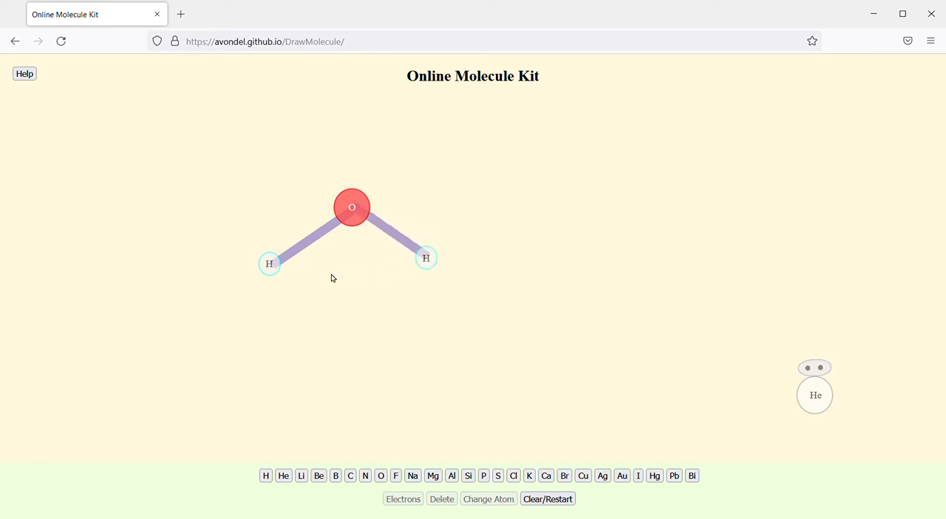
{"action": "mouse_move", "coordinate": [269, 269]}
{"action": "left_mouse_down"}
{"action": "mouse_move", "coordinate": [289, 288]}
{"action": "mouse_move", "coordinate": [274, 266]}
{"action": "mouse_move", "coordinate": [273, 275]}
{"action": "left_mouse_up"}
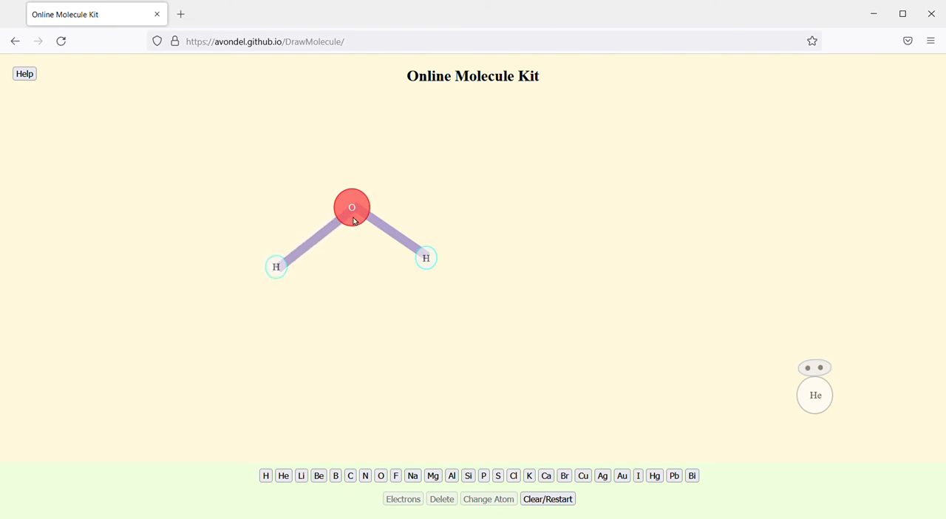
{"action": "mouse_move", "coordinate": [355, 222]}
{"action": "left_mouse_down"}
{"action": "mouse_move", "coordinate": [341, 352]}
{"action": "mouse_move", "coordinate": [247, 344]}
{"action": "mouse_move", "coordinate": [266, 356]}
{"action": "mouse_move", "coordinate": [363, 227]}
{"action": "mouse_move", "coordinate": [606, 208]}
{"action": "mouse_move", "coordinate": [322, 213]}
{"action": "mouse_move", "coordinate": [354, 227]}
{"action": "left_mouse_up"}
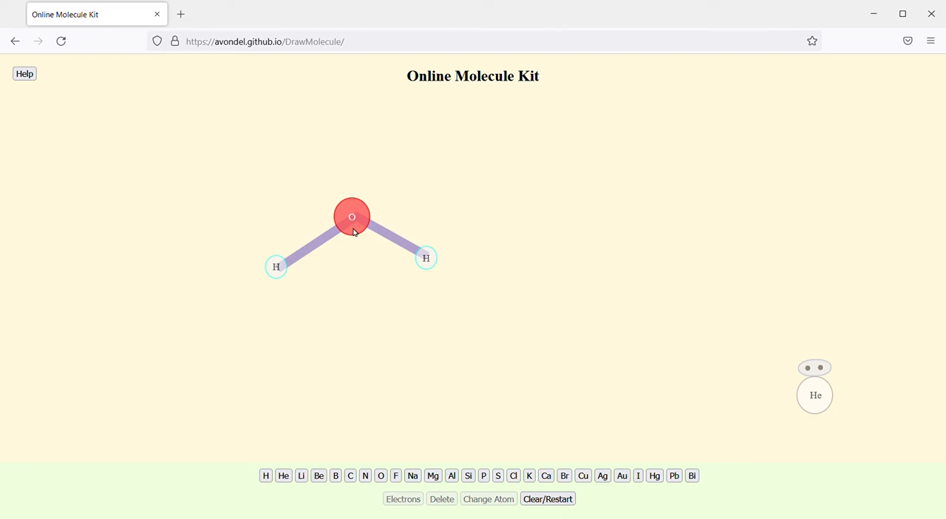
Step: Add two electron pairs on the upper sides of the water's oxygen and move the whole molecule to the canvas's upper-right area
{"action": "left_click_drag", "start_coordinate": [355, 233], "coordinate": [353, 227]}
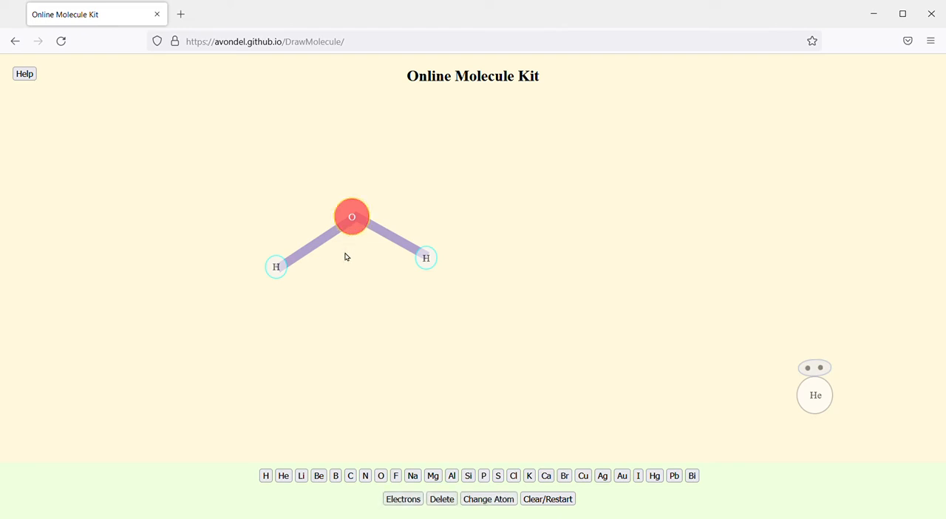
{"action": "left_click", "coordinate": [404, 500]}
{"action": "left_click", "coordinate": [405, 501]}
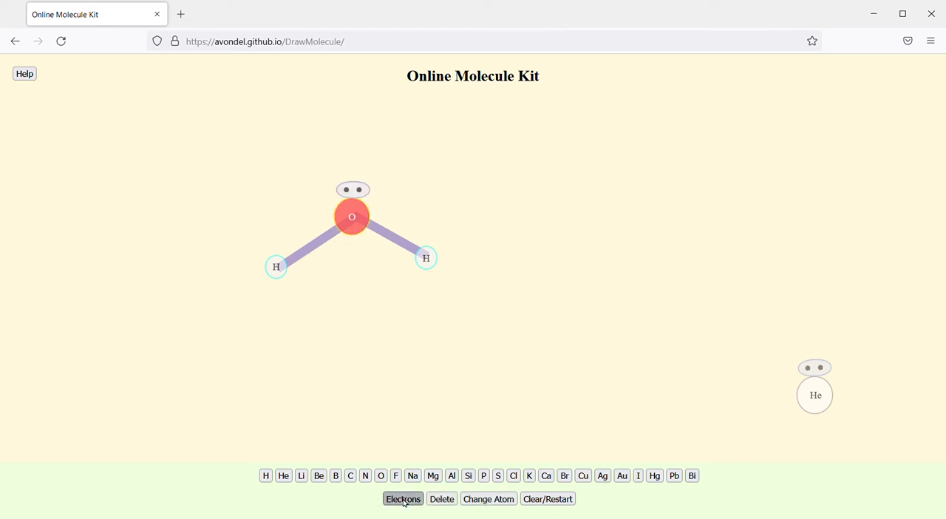
{"action": "left_click_drag", "start_coordinate": [355, 192], "coordinate": [329, 204]}
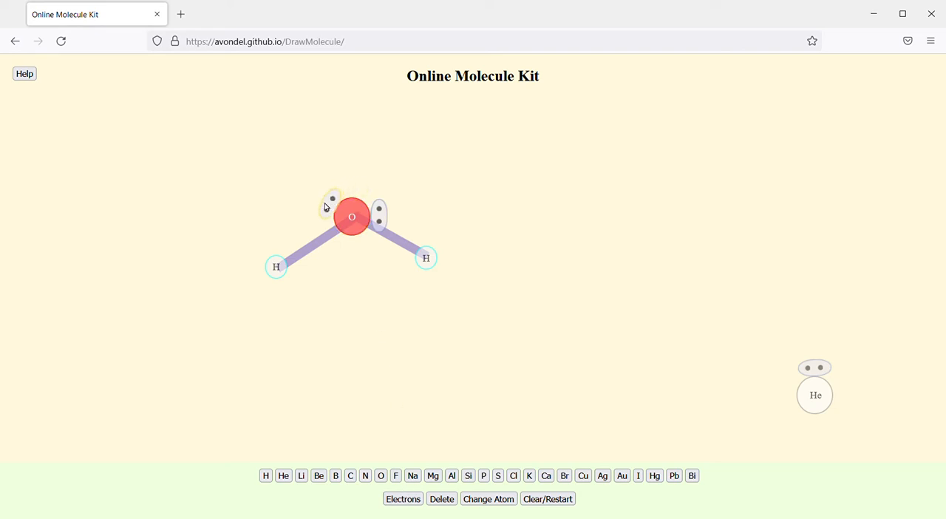
{"action": "left_click_drag", "start_coordinate": [381, 220], "coordinate": [379, 205]}
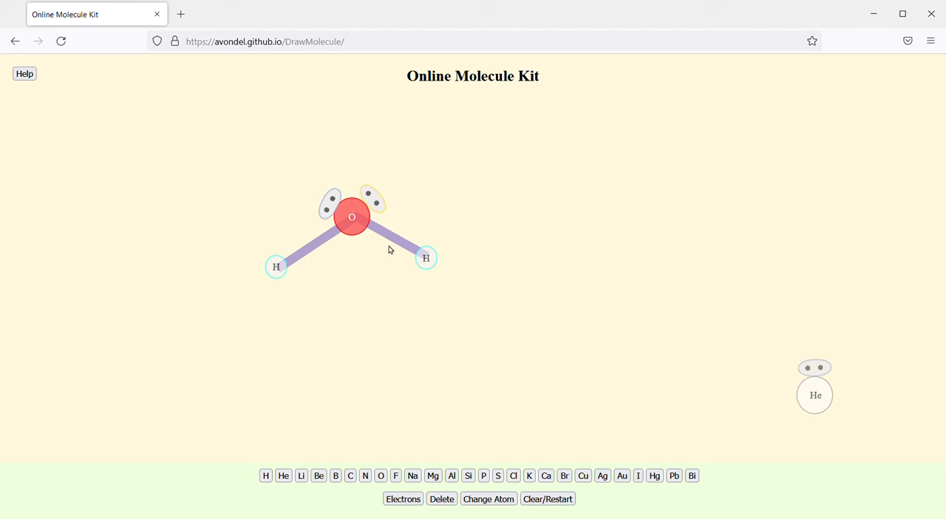
{"action": "left_click_drag", "start_coordinate": [396, 242], "coordinate": [830, 209]}
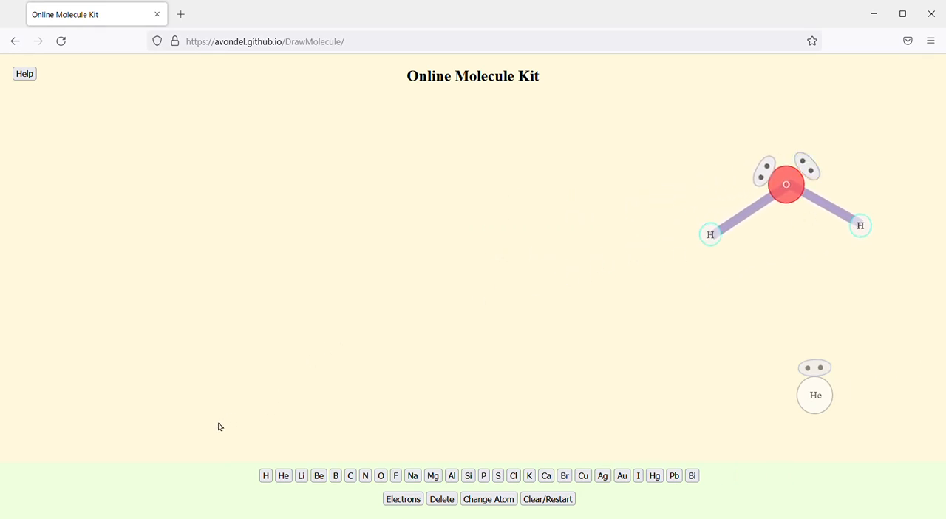
Step: Add two oxygen atoms side by side in the free canvas area and bond them together
{"action": "left_click", "coordinate": [382, 477]}
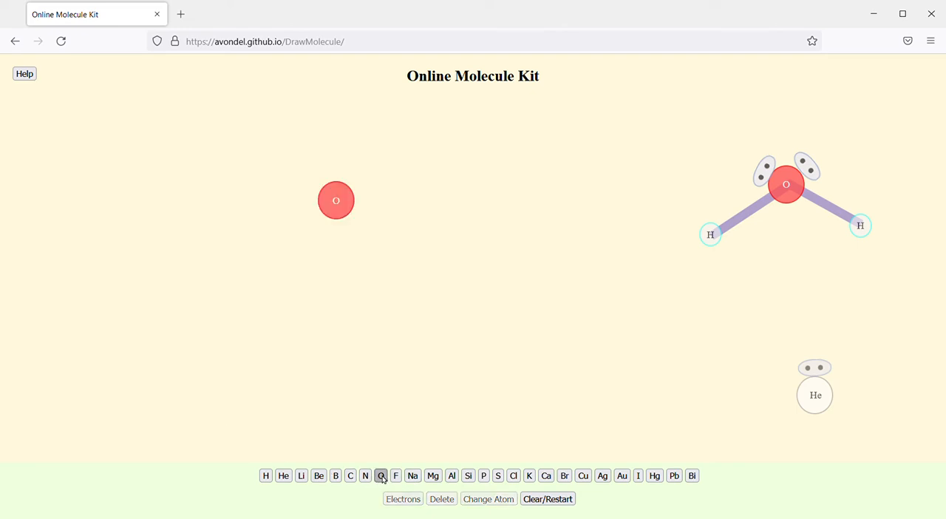
{"action": "left_click_drag", "start_coordinate": [345, 215], "coordinate": [458, 212]}
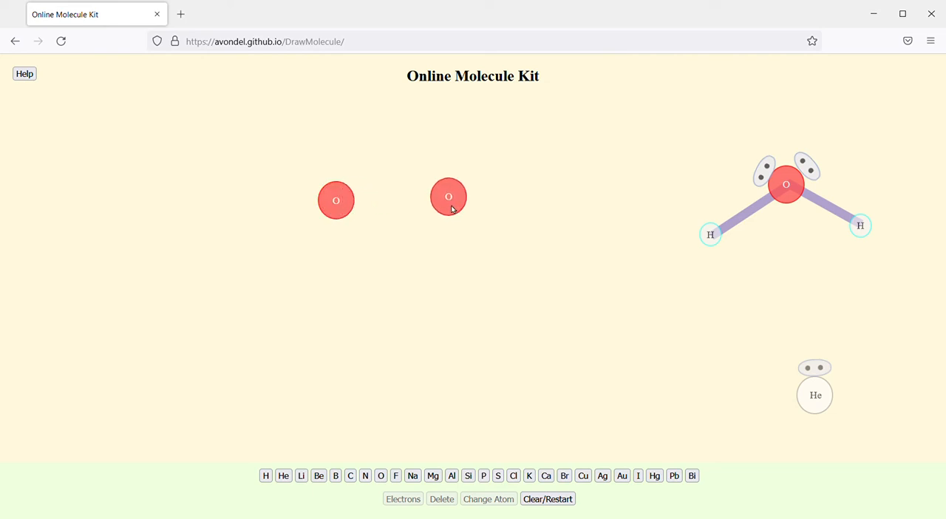
{"action": "left_click", "coordinate": [454, 211]}
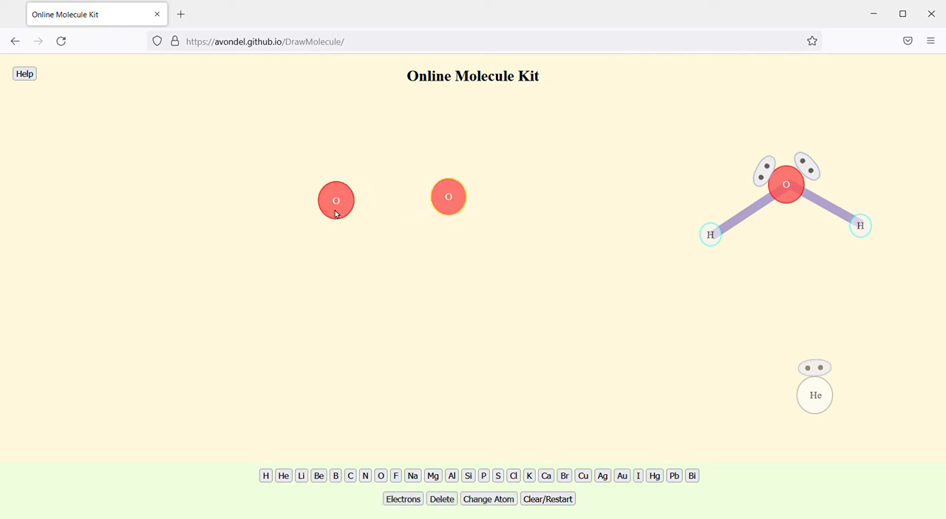
{"action": "left_click", "coordinate": [337, 214]}
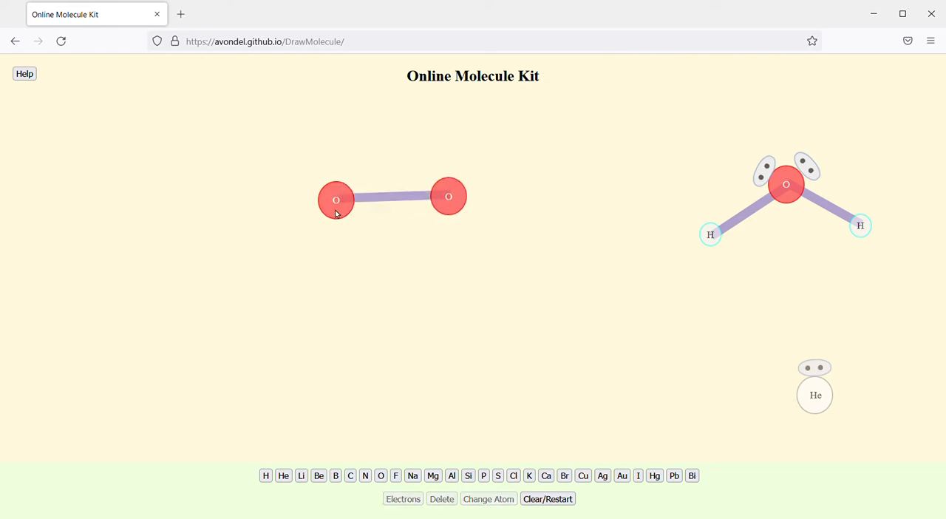
Step: Cycle the bond between the two oxygens through double, triple and single, and leave it as a double bond
{"action": "left_click", "coordinate": [403, 201]}
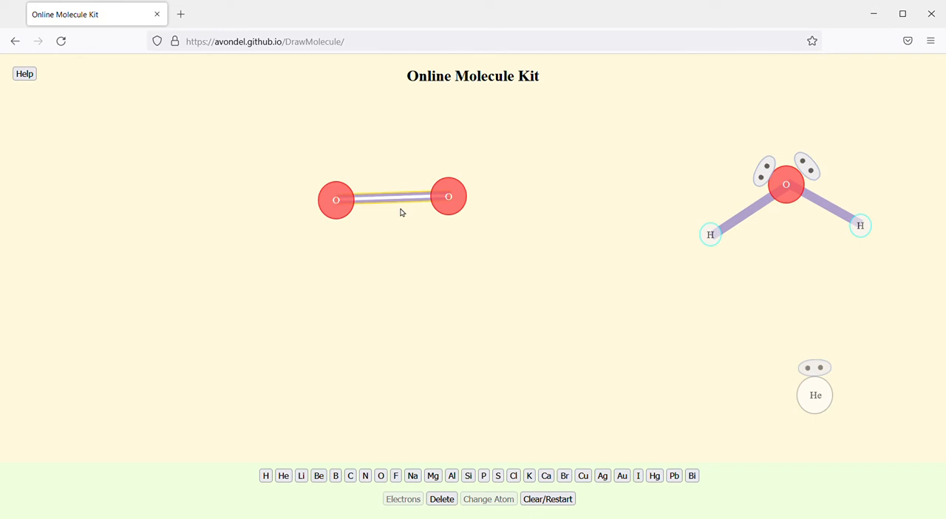
{"action": "left_click", "coordinate": [399, 202]}
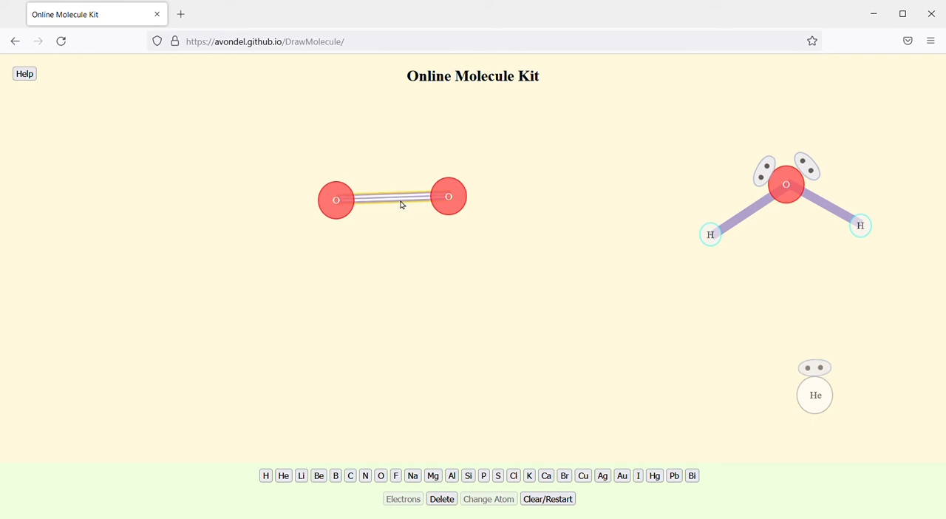
{"action": "left_click", "coordinate": [402, 201]}
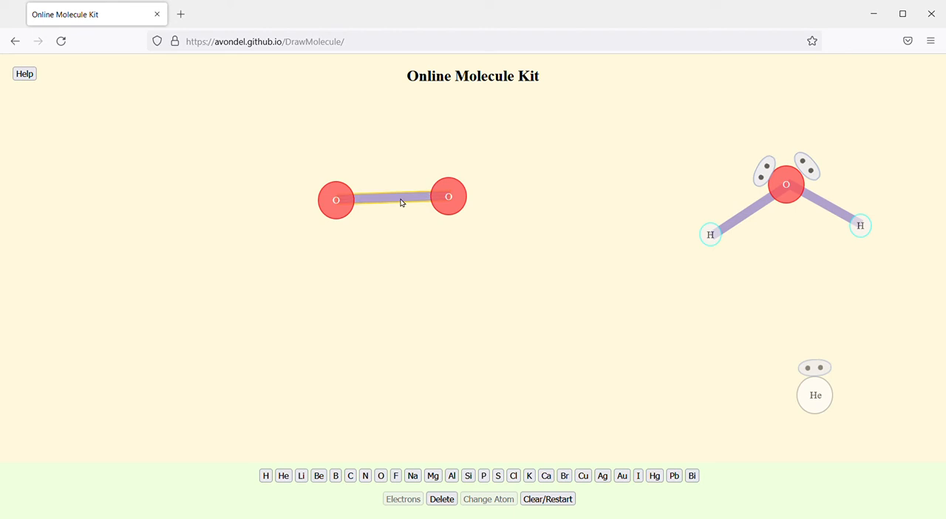
{"action": "left_click", "coordinate": [400, 203]}
Step: Add two electron pairs to the right oxygen of the double-bonded molecule
{"action": "left_click", "coordinate": [465, 204]}
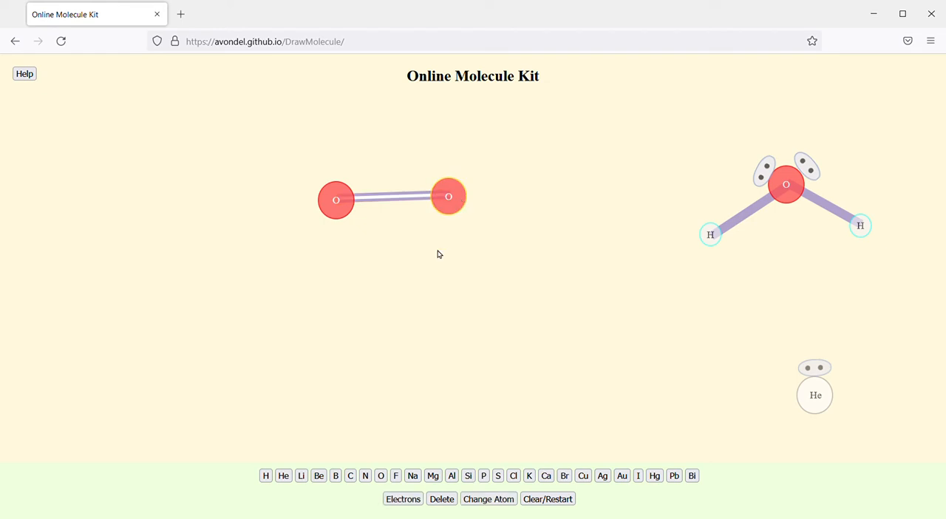
{"action": "left_click", "coordinate": [411, 503]}
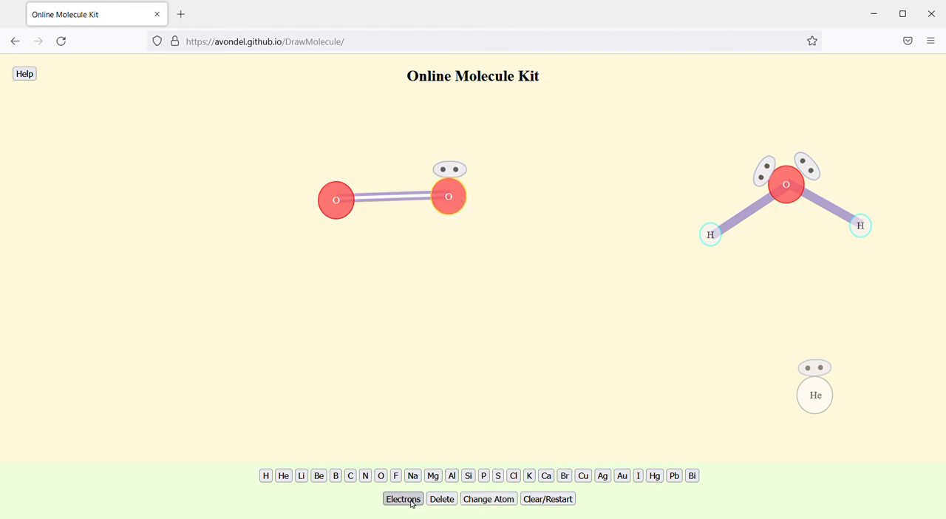
{"action": "left_click", "coordinate": [412, 502]}
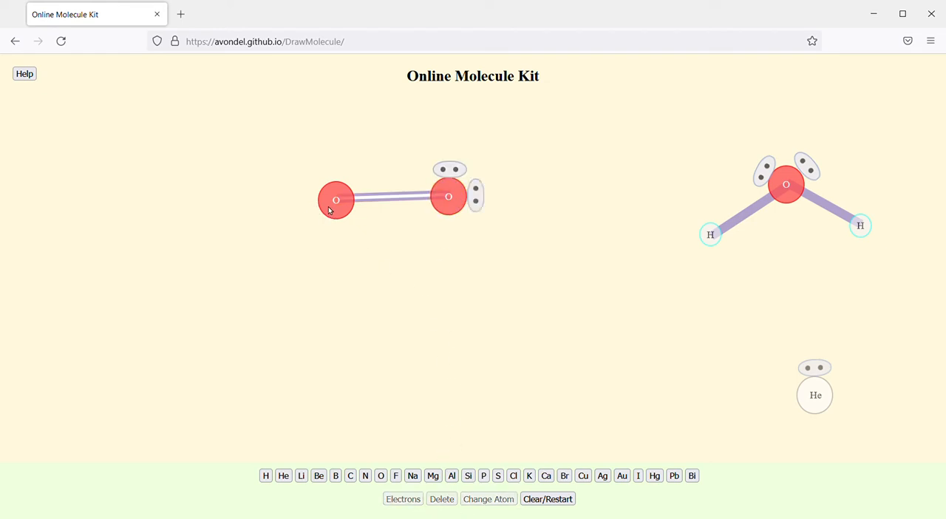
Step: Add two electron pairs on the outer side of the left oxygen and move the O2 molecule to the canvas's lower-left area
{"action": "left_click", "coordinate": [332, 212]}
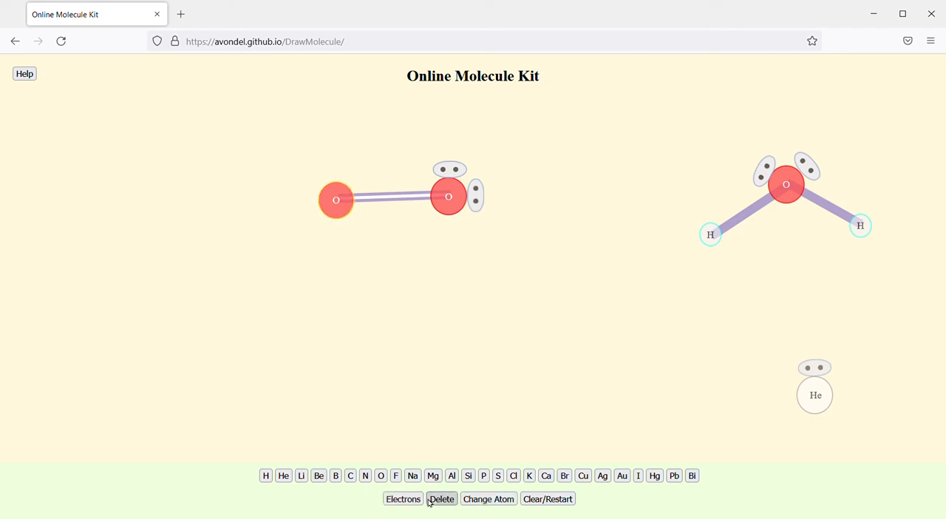
{"action": "left_click", "coordinate": [411, 502]}
{"action": "left_click", "coordinate": [411, 503]}
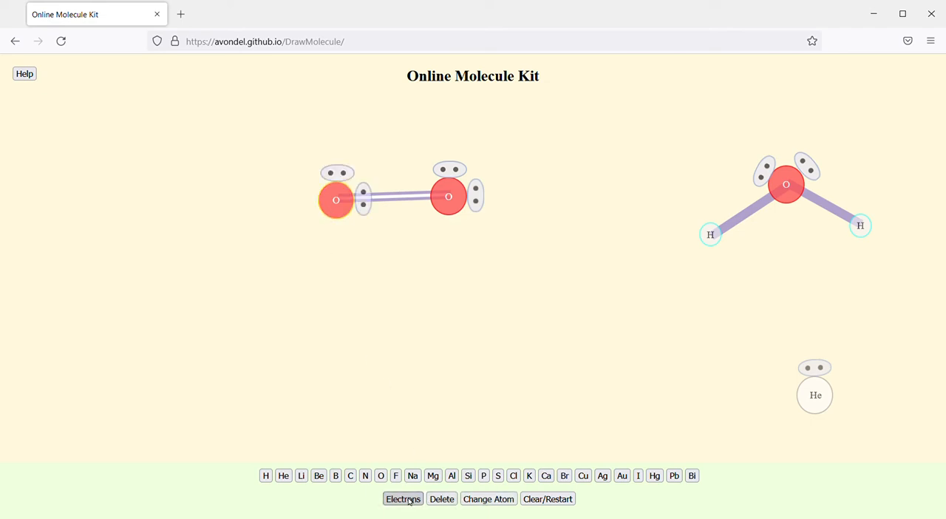
{"action": "left_click_drag", "start_coordinate": [363, 202], "coordinate": [320, 222]}
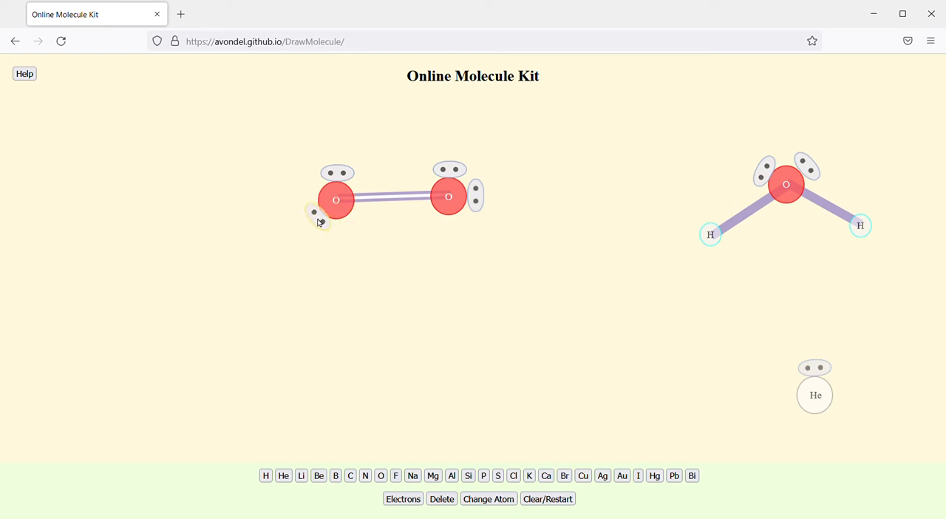
{"action": "left_click_drag", "start_coordinate": [334, 173], "coordinate": [320, 179]}
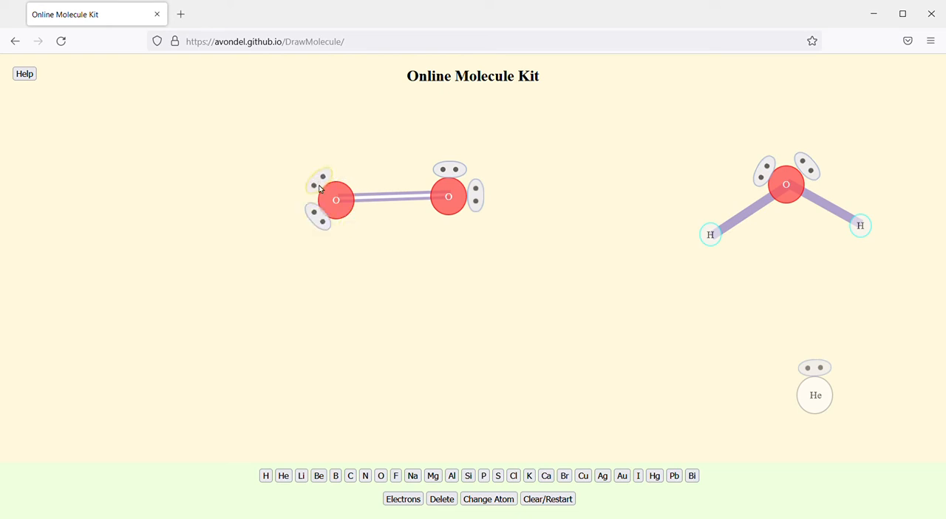
{"action": "left_click_drag", "start_coordinate": [399, 198], "coordinate": [233, 404]}
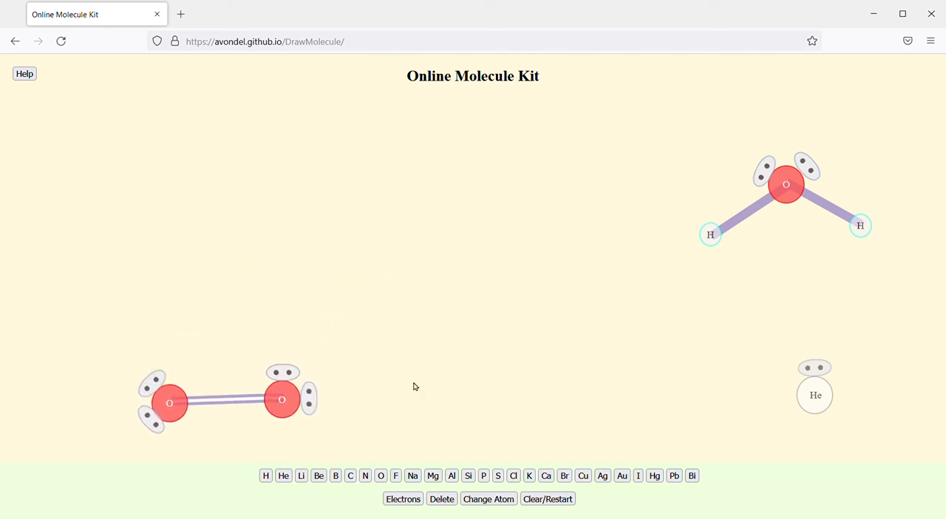
Step: Add a lithium atom with a single electron on its lower-left side and place it between the O2 molecule and the helium atom
{"action": "left_click", "coordinate": [302, 476]}
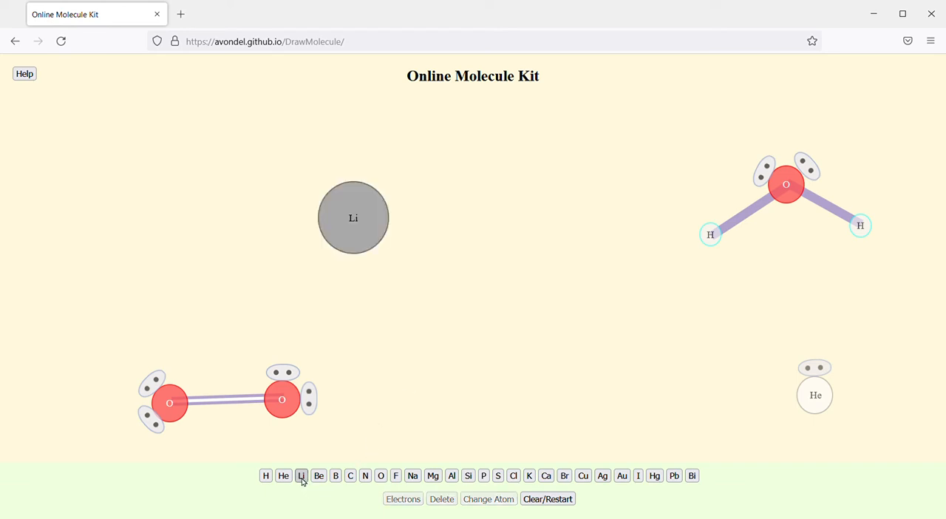
{"action": "left_click", "coordinate": [364, 242]}
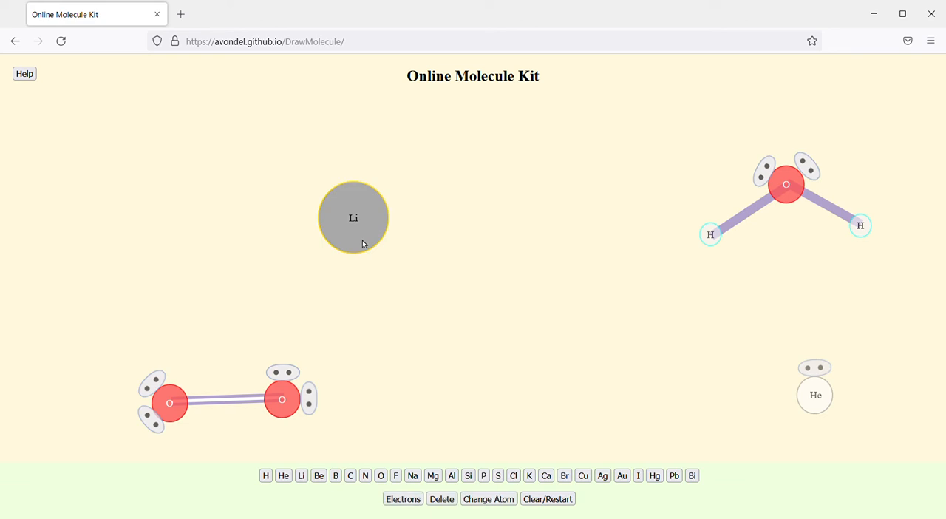
{"action": "left_click", "coordinate": [404, 502]}
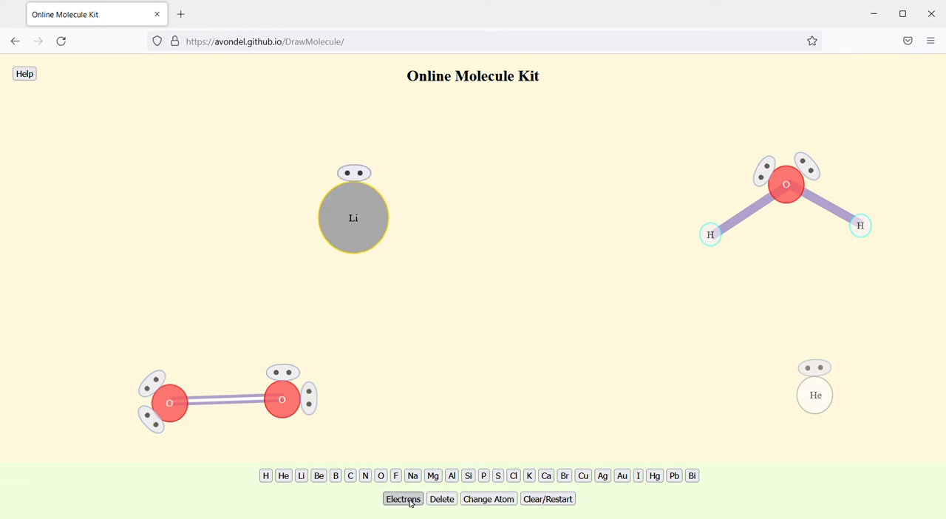
{"action": "left_click", "coordinate": [355, 177]}
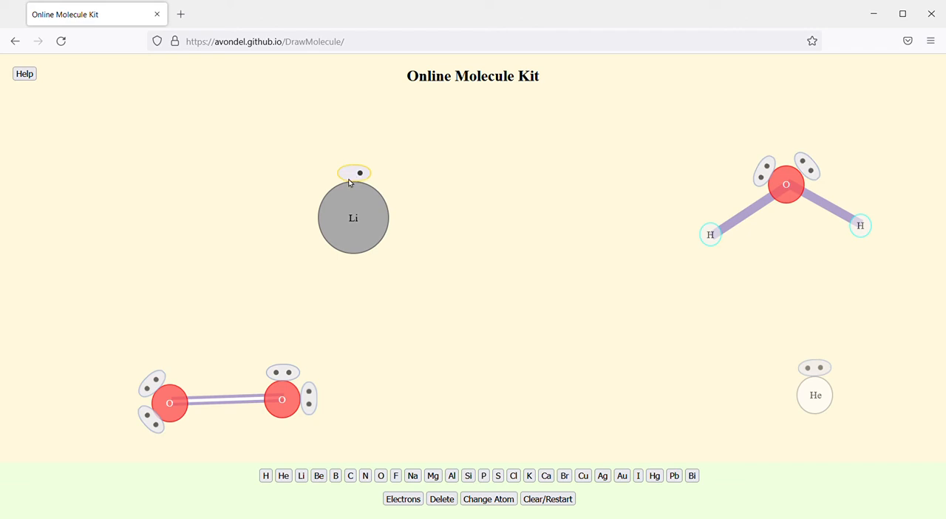
{"action": "left_click_drag", "start_coordinate": [352, 177], "coordinate": [308, 249]}
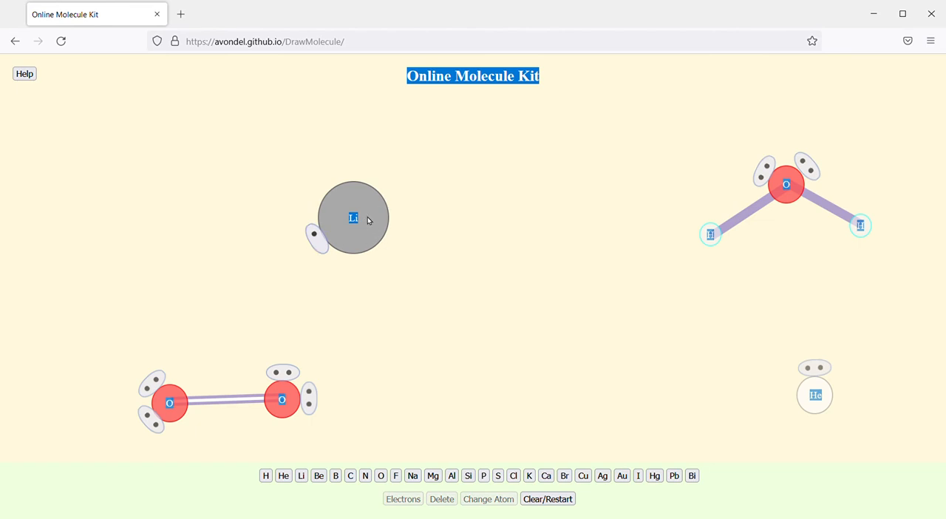
{"action": "left_click_drag", "start_coordinate": [373, 219], "coordinate": [574, 361]}
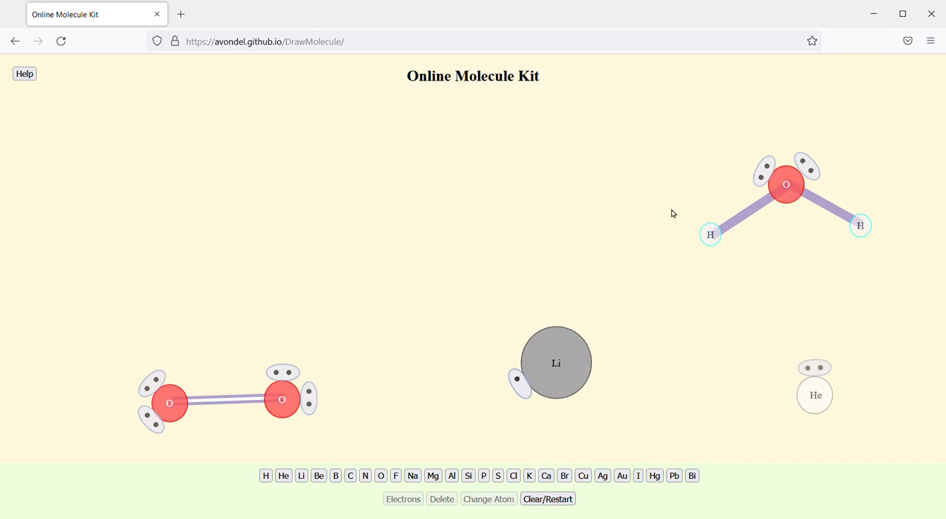
Step: Move the water molecule to the canvas's upper-left area and change its oxygen atom to sulfur
{"action": "left_click_drag", "start_coordinate": [756, 216], "coordinate": [244, 201]}
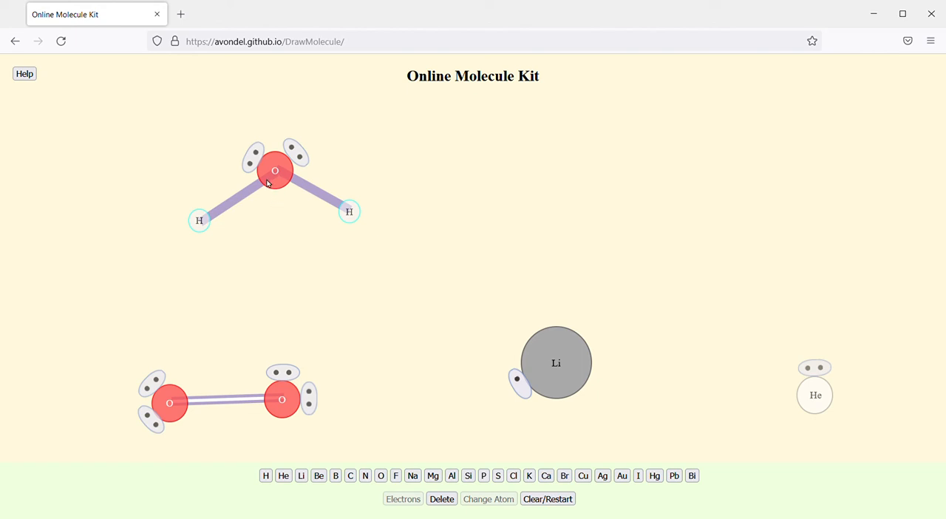
{"action": "left_click", "coordinate": [275, 183]}
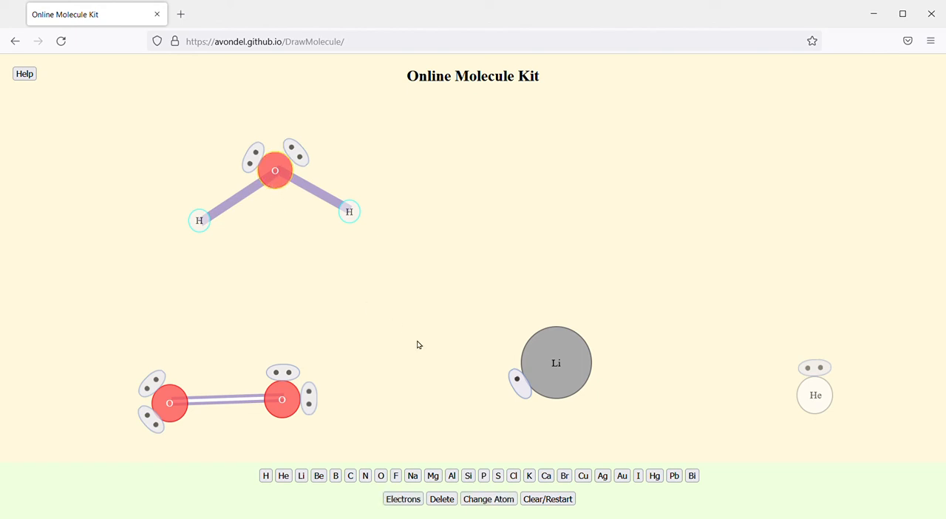
{"action": "left_click", "coordinate": [499, 503]}
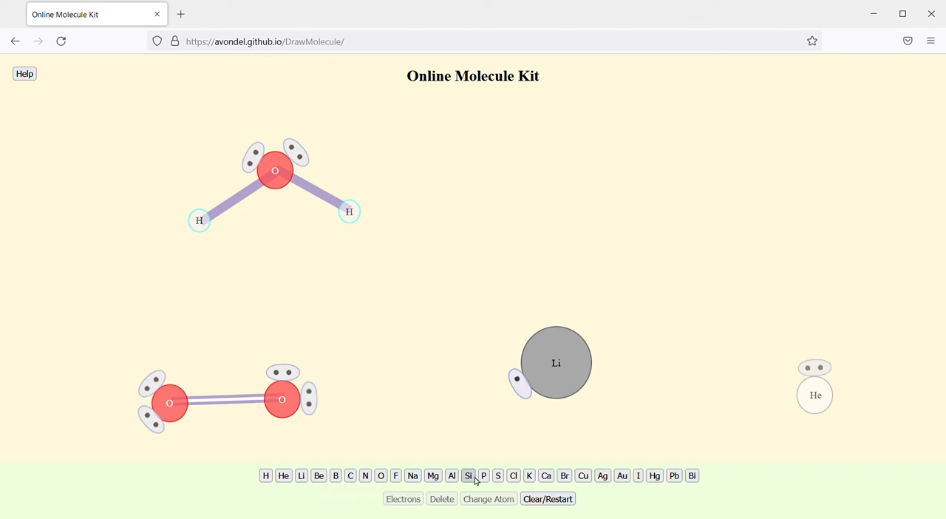
{"action": "left_click", "coordinate": [500, 477]}
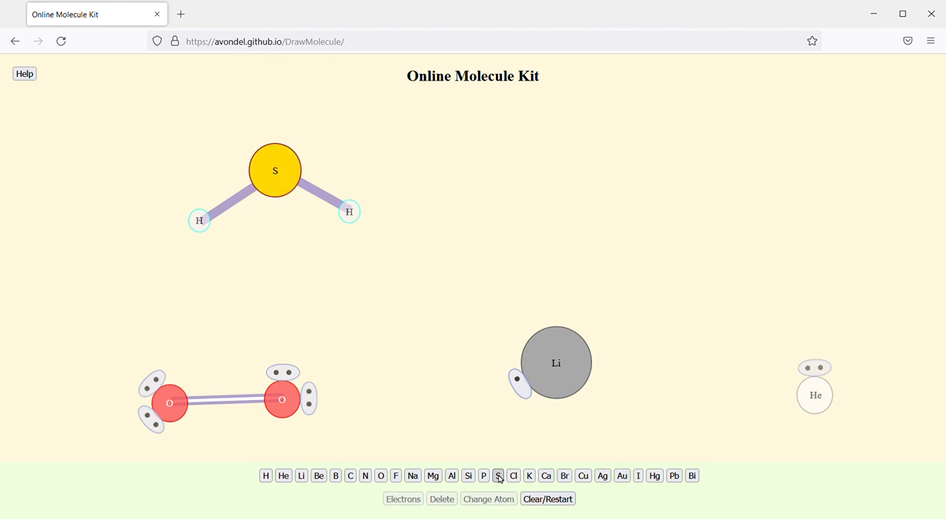
Step: Shift the sulfur atom slightly upward and add two electron pairs, one on its left side and one at its upper right
{"action": "mouse_move", "coordinate": [283, 191]}
{"action": "left_mouse_down"}
{"action": "mouse_move", "coordinate": [288, 258]}
{"action": "mouse_move", "coordinate": [280, 179]}
{"action": "left_mouse_up"}
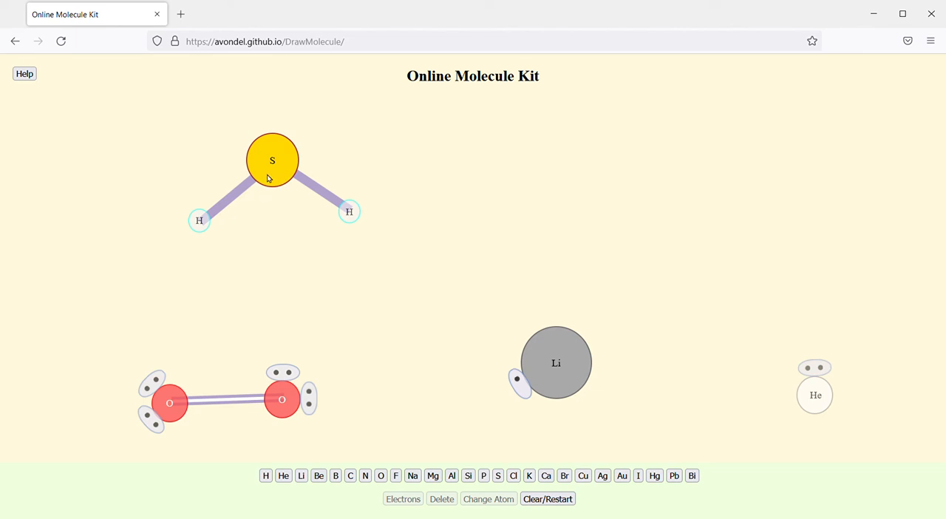
{"action": "left_click", "coordinate": [271, 176]}
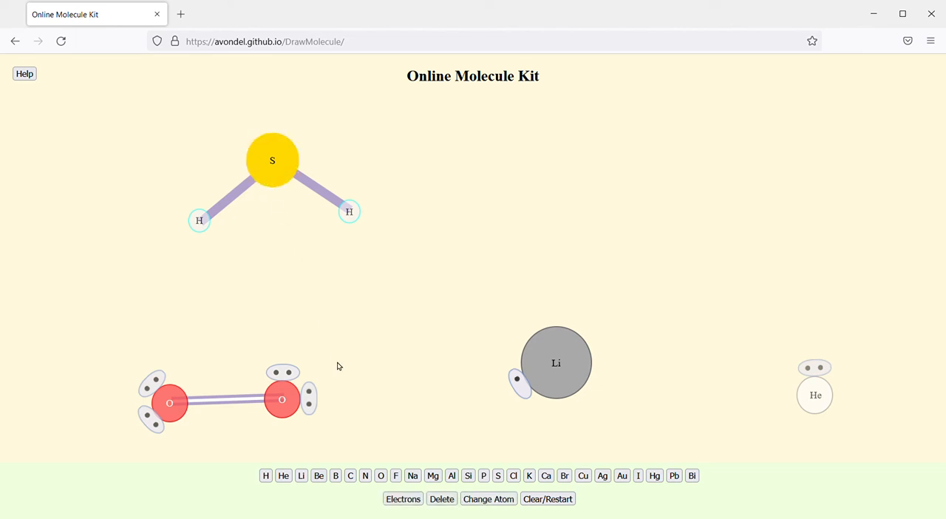
{"action": "left_click", "coordinate": [403, 499]}
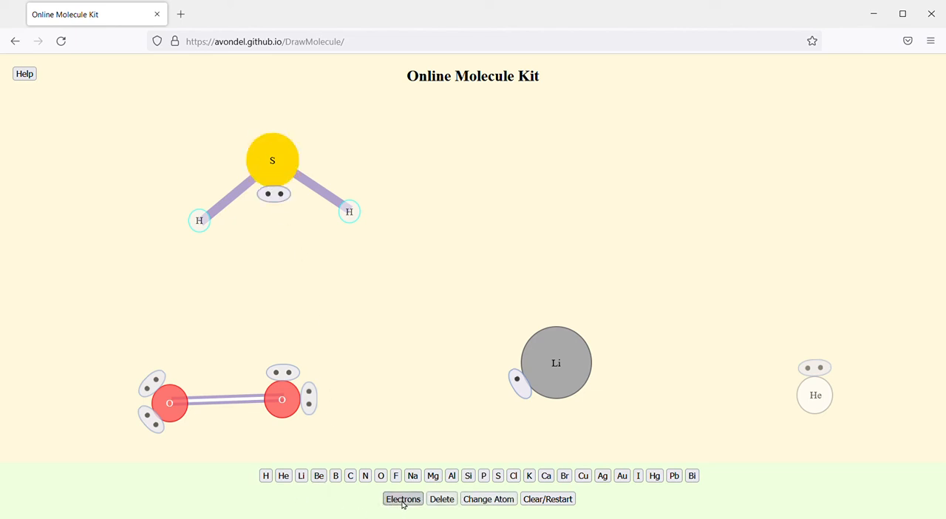
{"action": "left_click", "coordinate": [403, 500]}
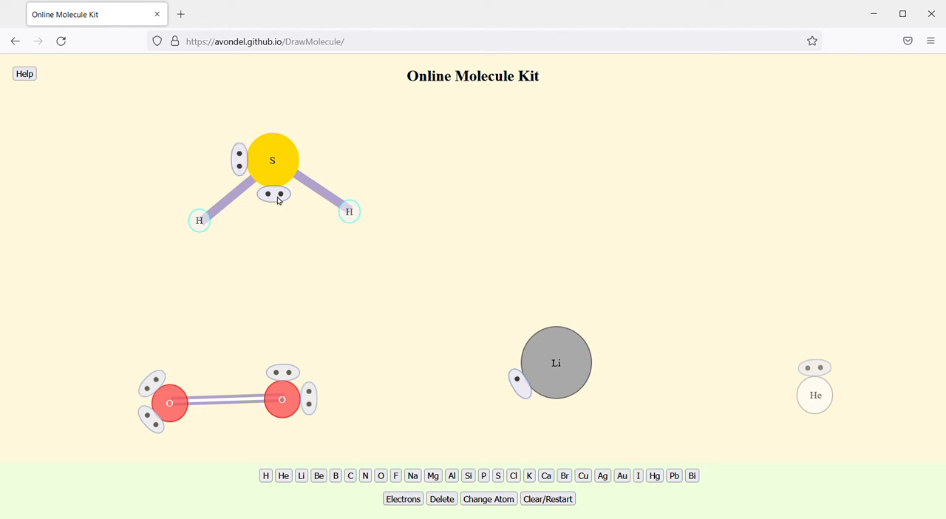
{"action": "left_click_drag", "start_coordinate": [276, 196], "coordinate": [302, 139]}
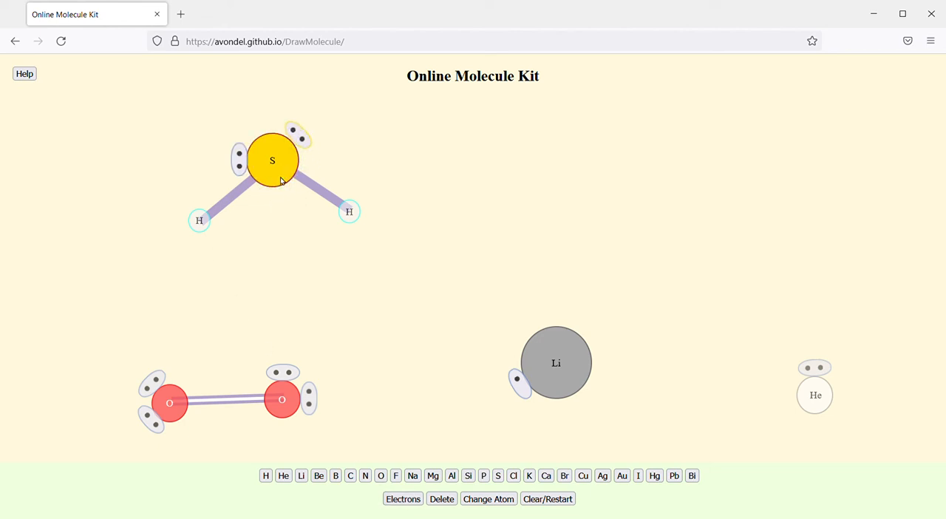
Step: Delete the bond between the sulfur and the left hydrogen, and the electron pair on the sulfur's left side
{"action": "left_click", "coordinate": [234, 203]}
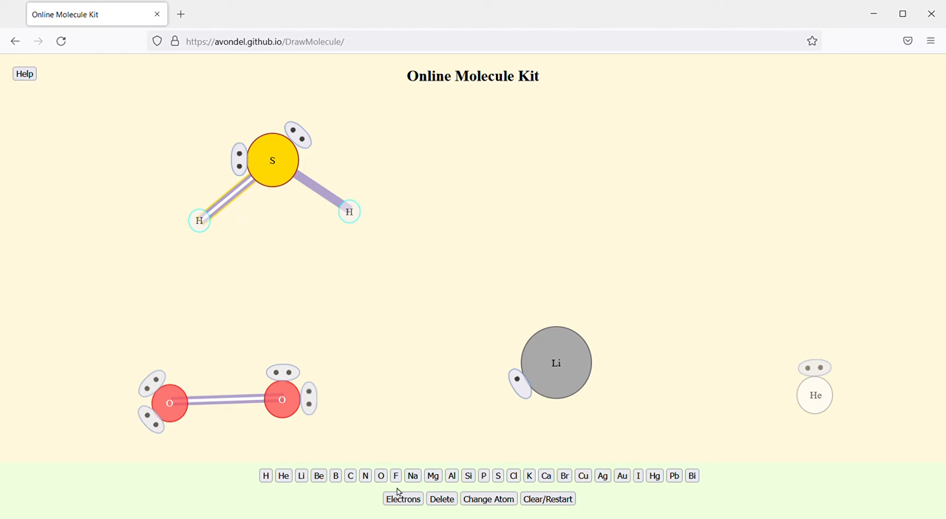
{"action": "left_click", "coordinate": [442, 500]}
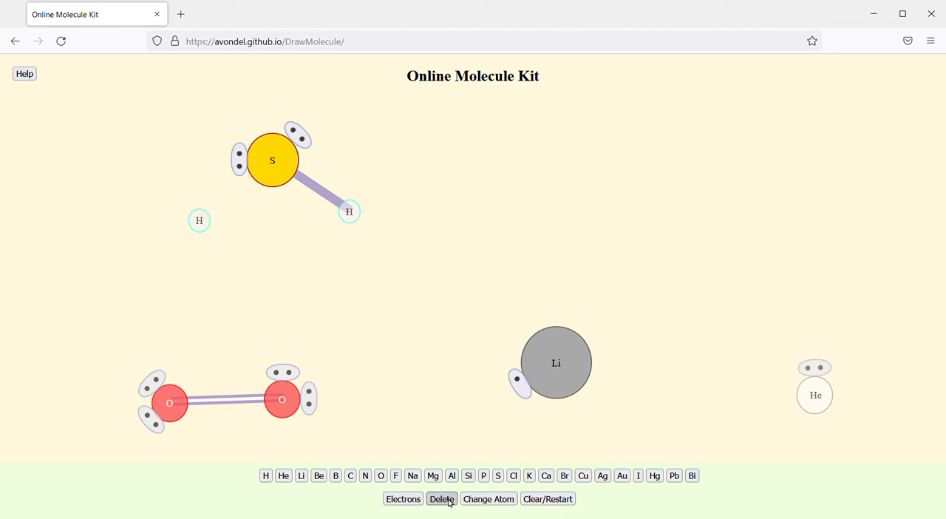
{"action": "left_click", "coordinate": [240, 164]}
{"action": "left_click", "coordinate": [443, 500]}
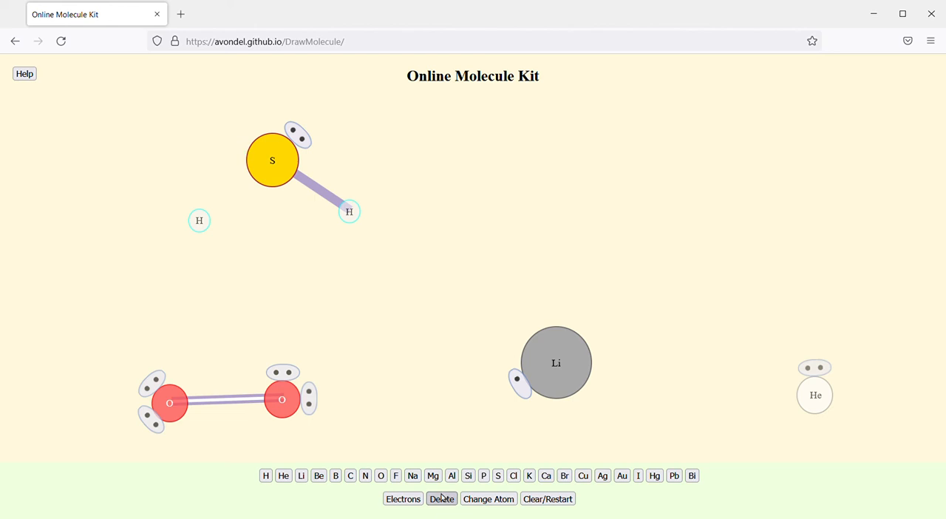
Step: Delete the sulfur atom, and clear all remaining atoms and molecules from the canvas
{"action": "left_click", "coordinate": [282, 179]}
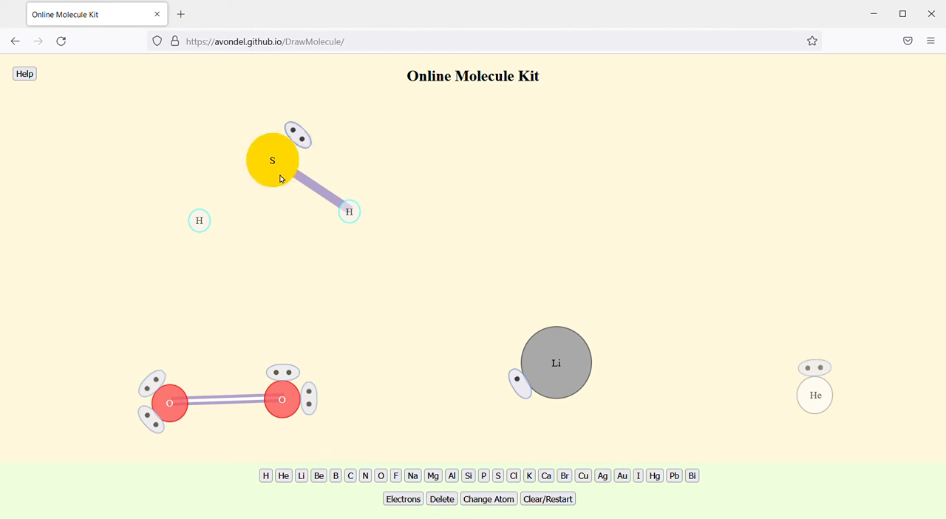
{"action": "left_click", "coordinate": [446, 500]}
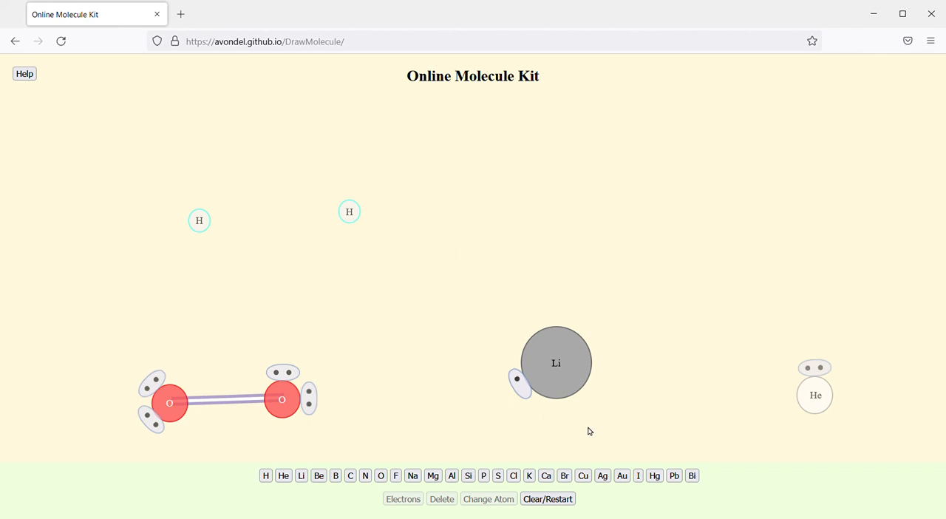
{"action": "left_click", "coordinate": [550, 499]}
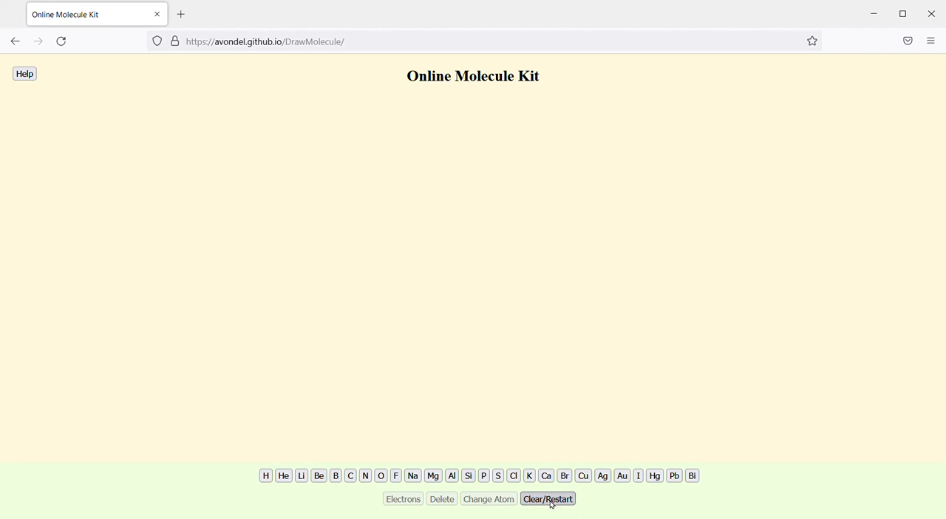